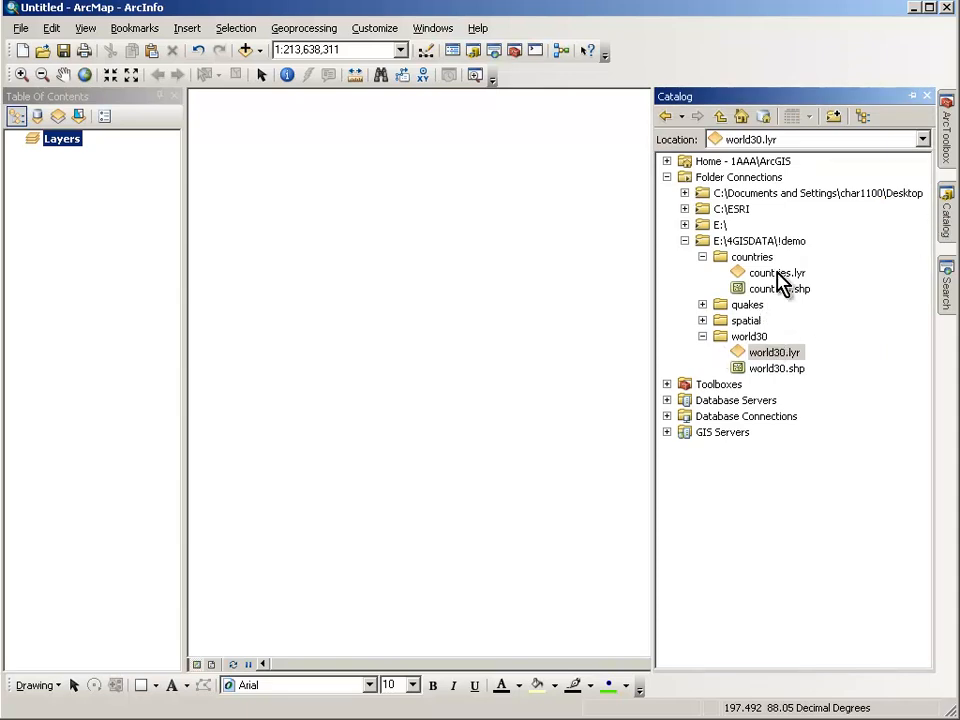
Step: Add countries.lyr and world30.lyr to the map, and move the world30 layer beneath countries
left_click_drag(776, 274, 645, 282)
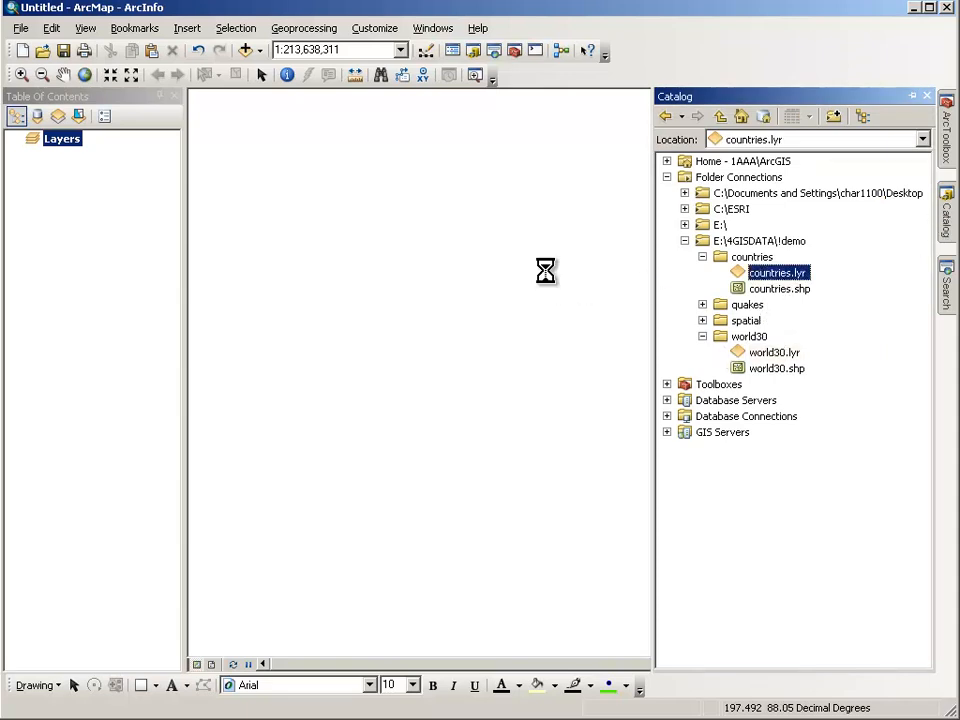
left_click_drag(537, 283, 700, 315)
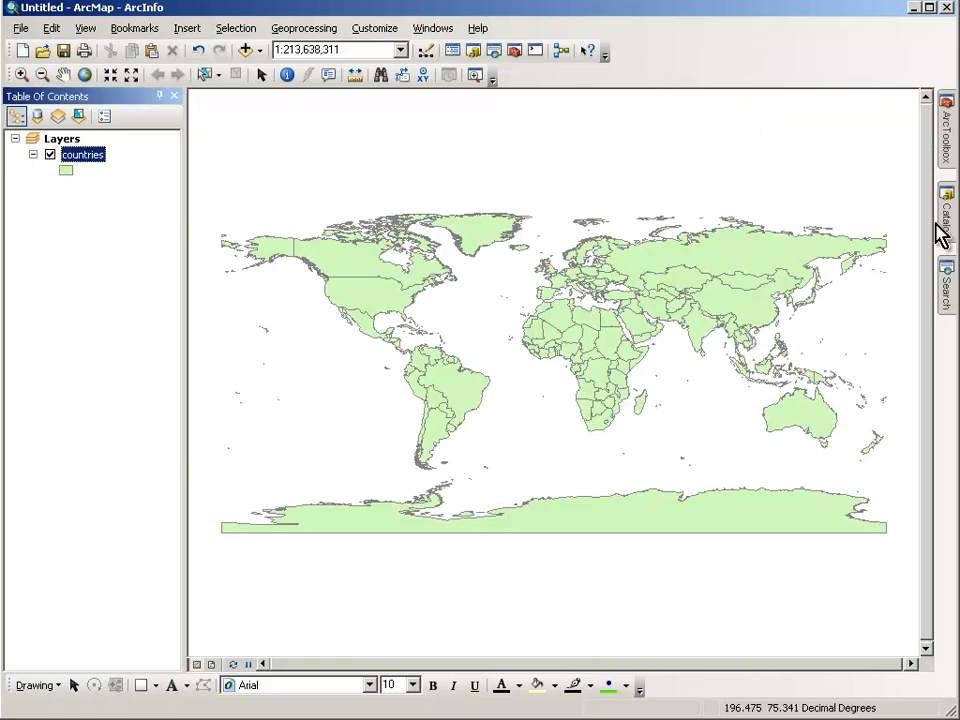
left_click(947, 215)
mouse_move(775, 350)
left_mouse_down()
mouse_move(774, 362)
mouse_move(555, 358)
mouse_move(553, 336)
left_mouse_up()
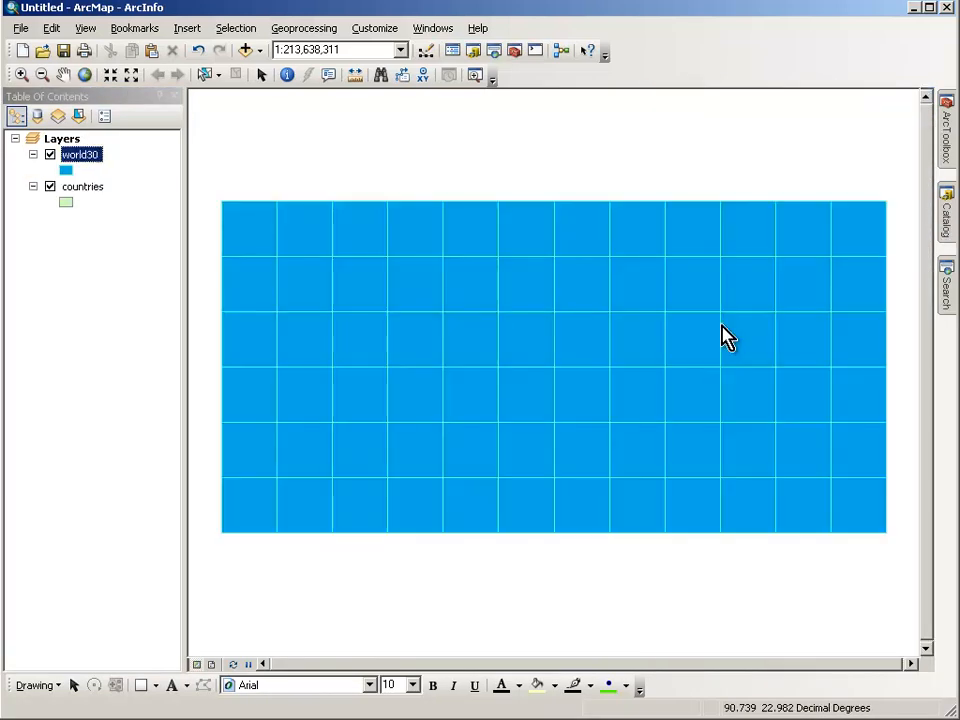
left_click(81, 156)
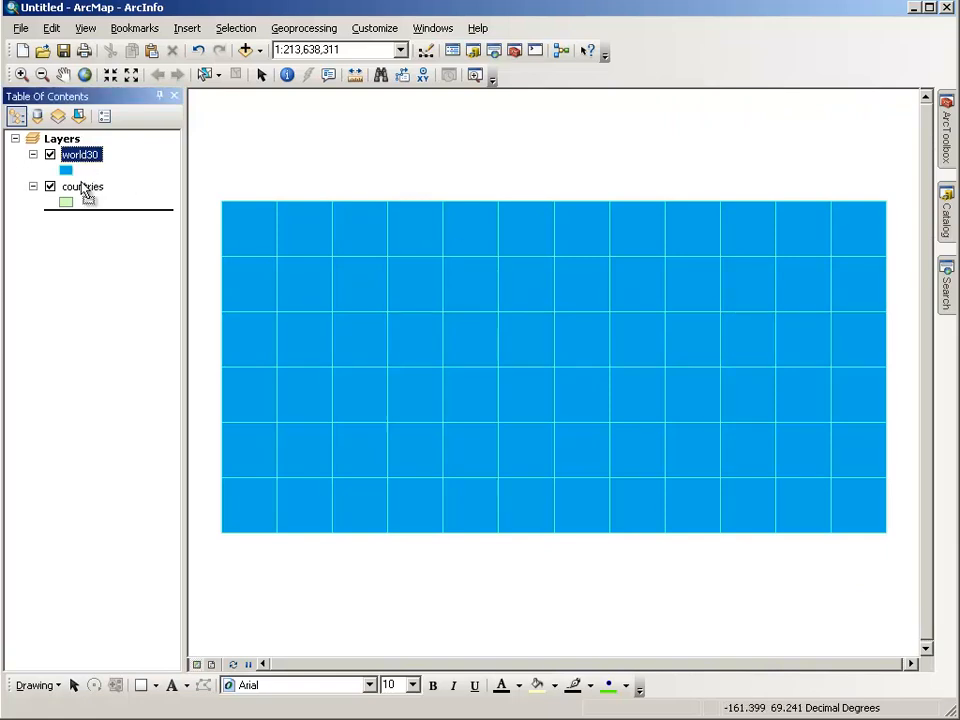
left_click_drag(86, 232, 90, 240)
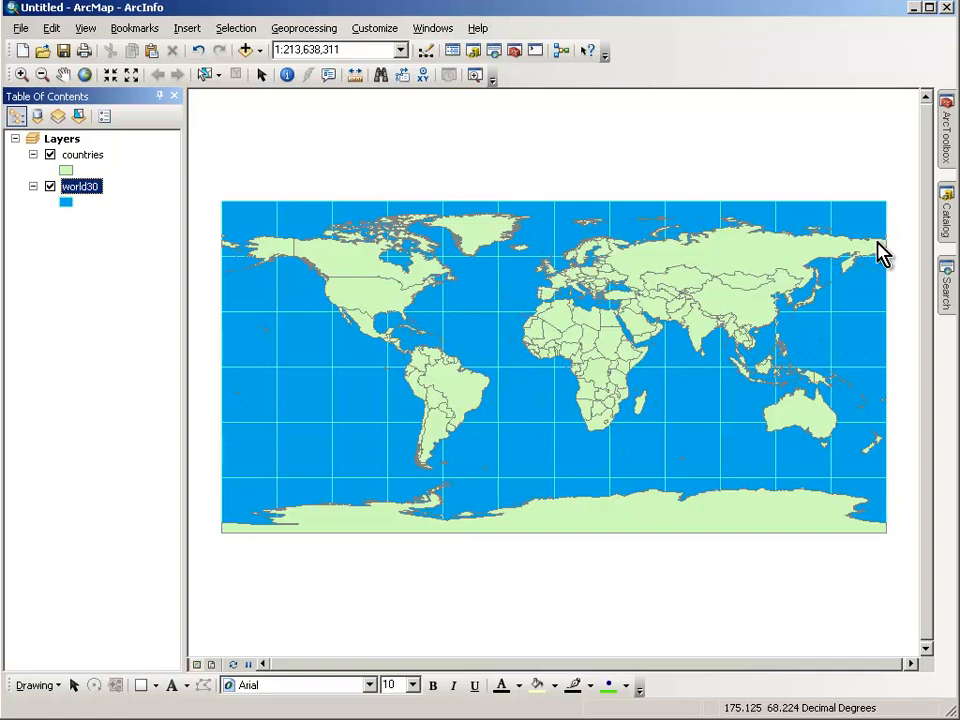
Step: Add the earthquake shapefile qks_GT2_2010.shp from the quakes folder to the map
left_click(945, 220)
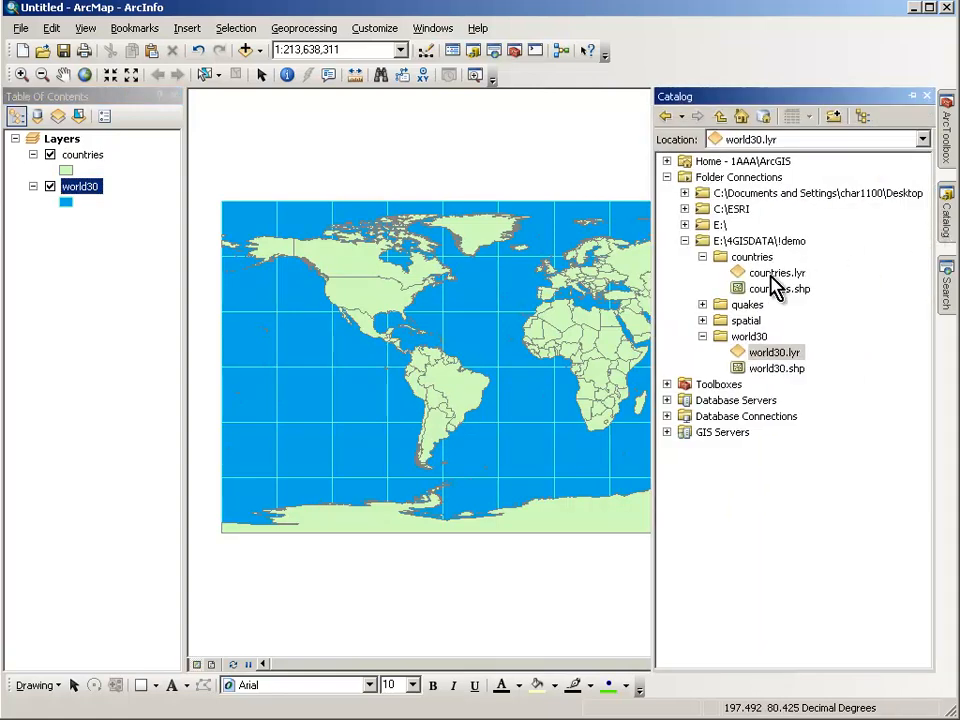
left_click(702, 257)
left_click(703, 273)
left_click_drag(786, 295, 567, 296)
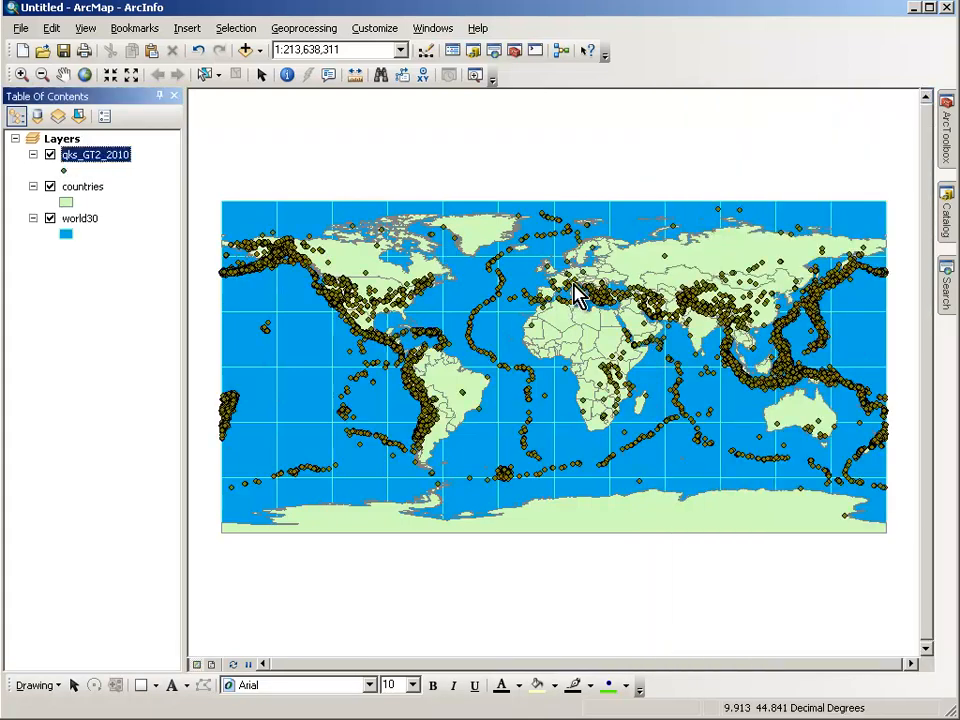
Step: Review the attribute table of the qks_GT2_2010 earthquake layer and close it
right_click(114, 160)
left_click(160, 210)
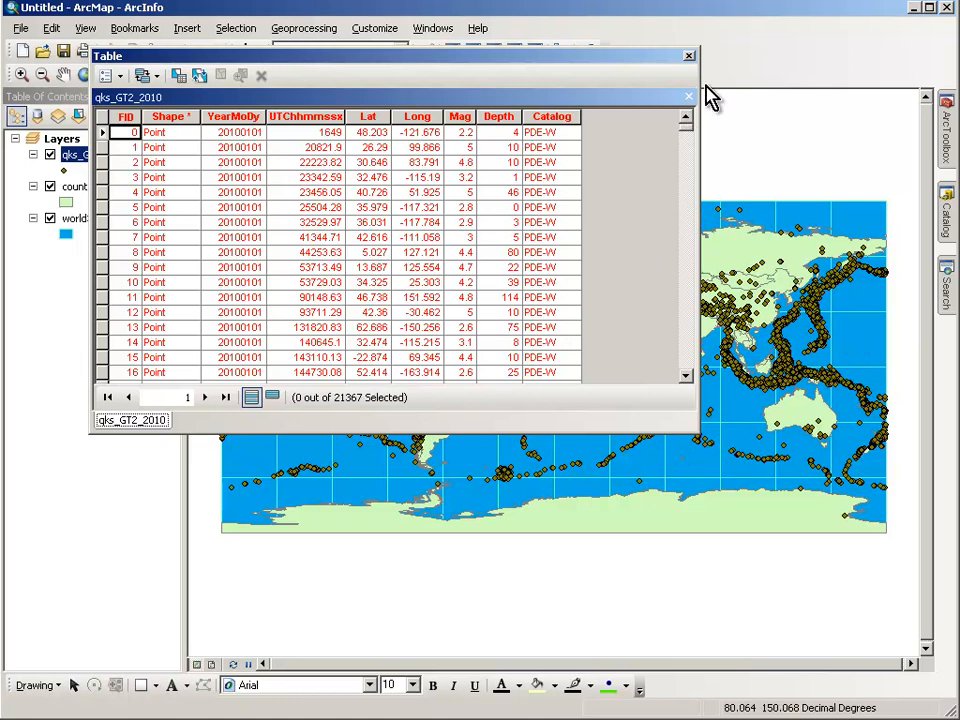
left_click(689, 56)
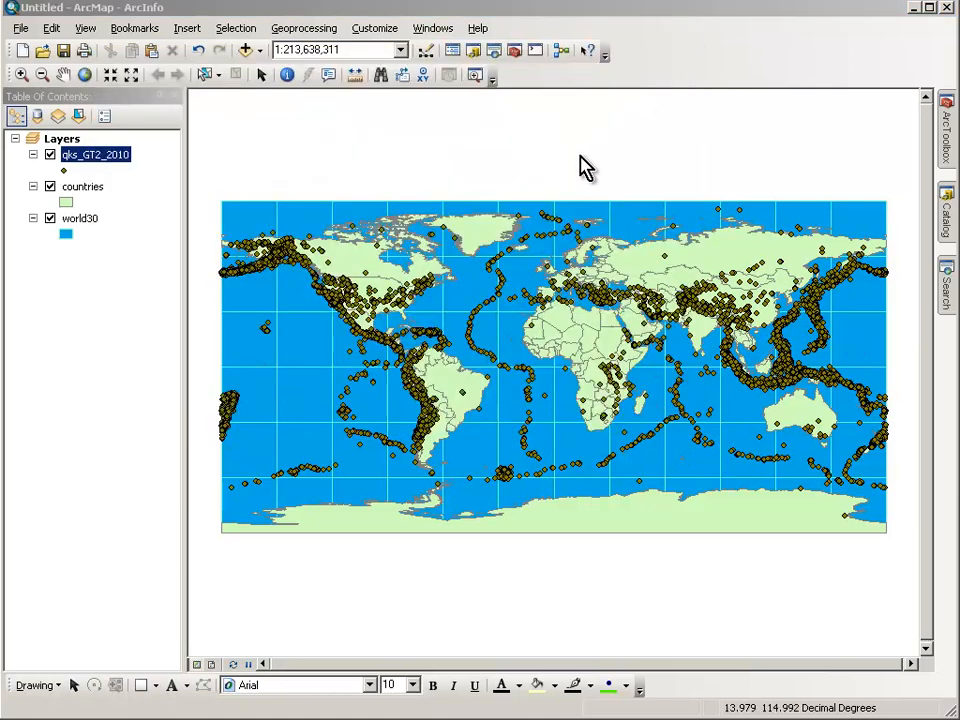
Step: Identify the earthquake points on the ridge in the North Atlantic to read their attributes, and close the results
left_click(944, 212)
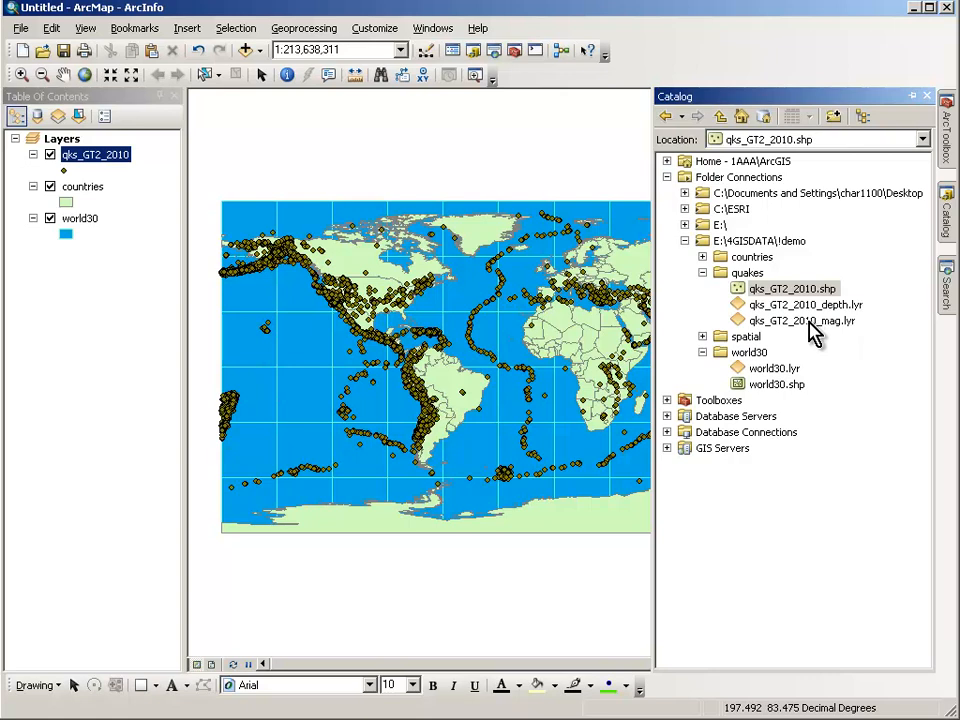
left_click(287, 75)
left_click(475, 313)
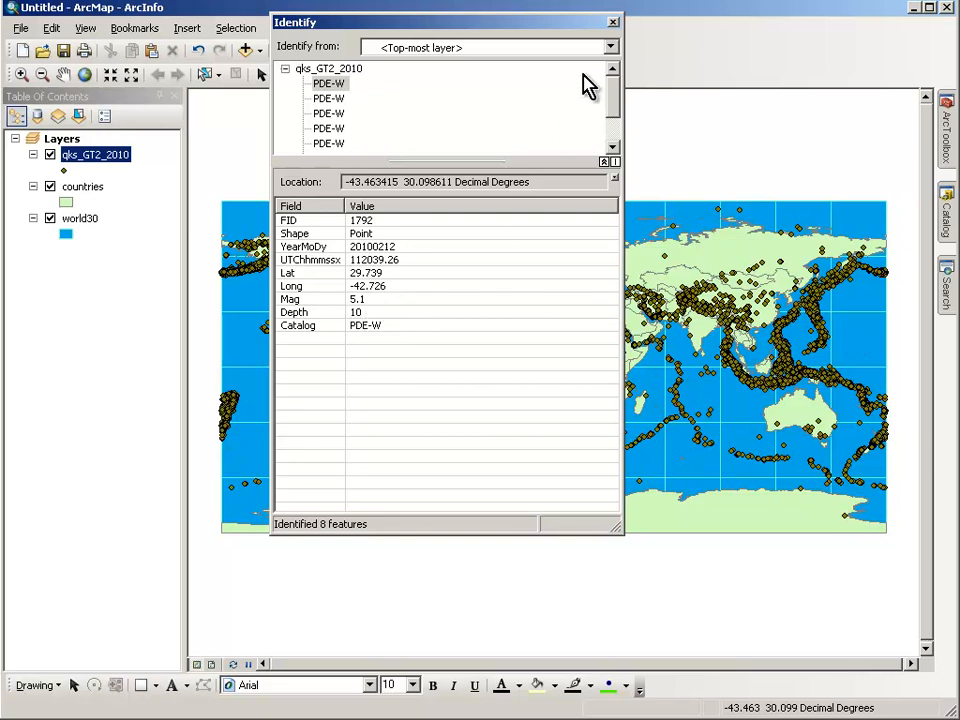
left_click(613, 22)
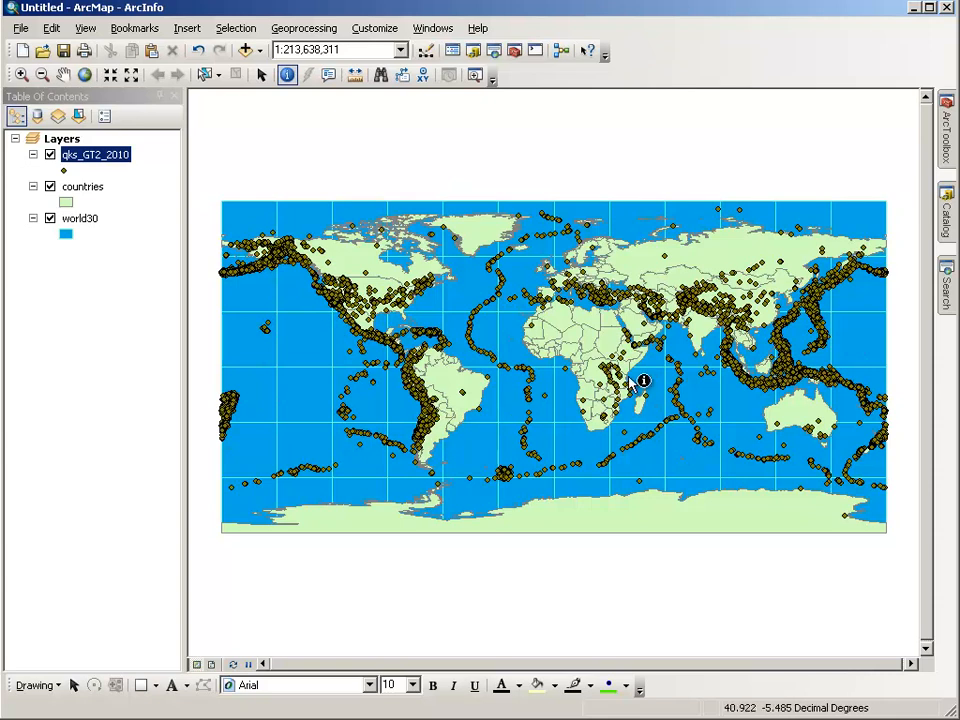
Step: Add qks_GT2_2010_mag.lyr to the map and turn off the single-symbol earthquake layer
left_click(947, 222)
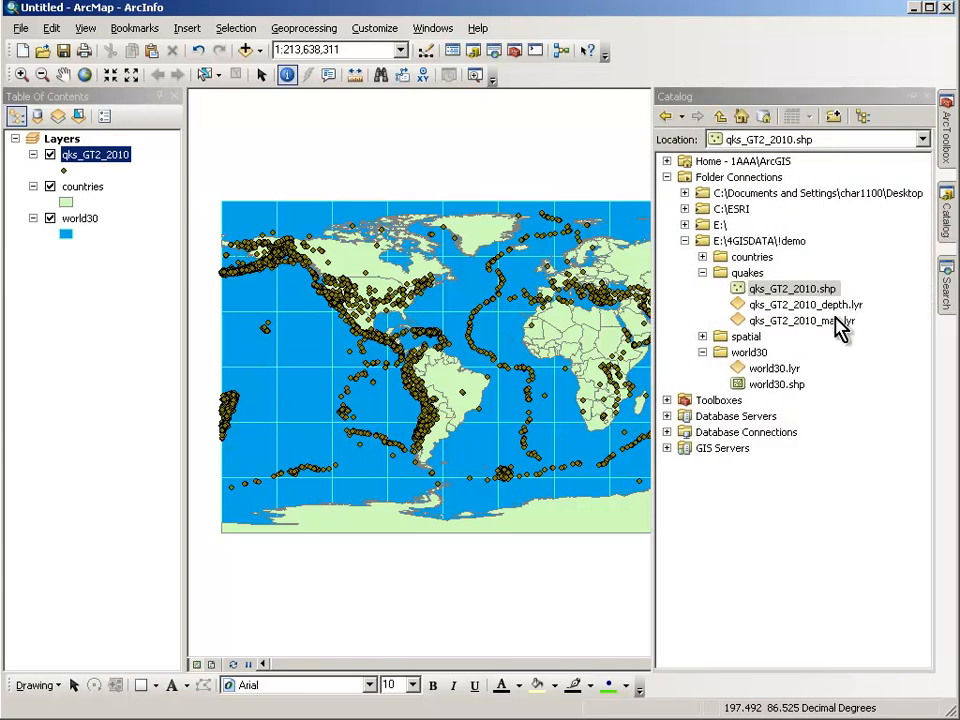
left_click(835, 322)
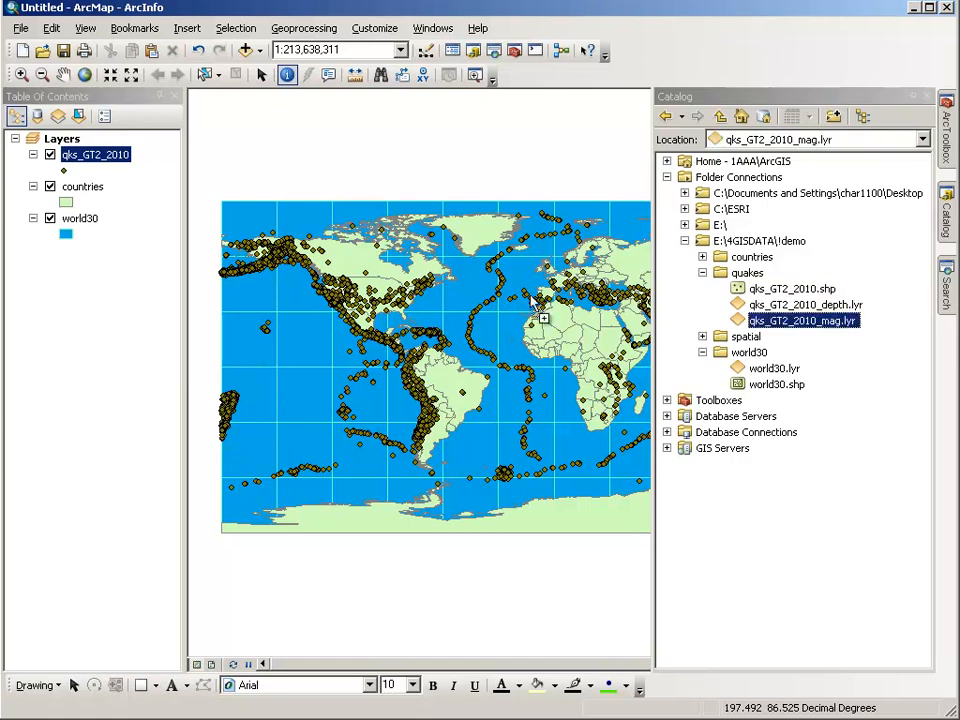
left_click_drag(835, 322, 465, 302)
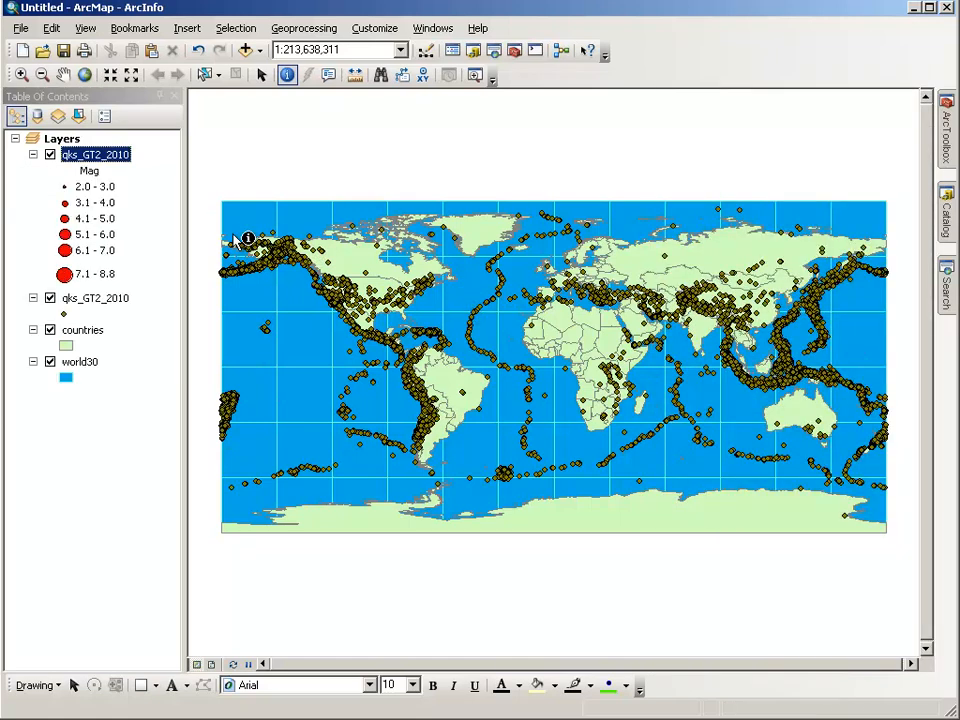
left_click(50, 299)
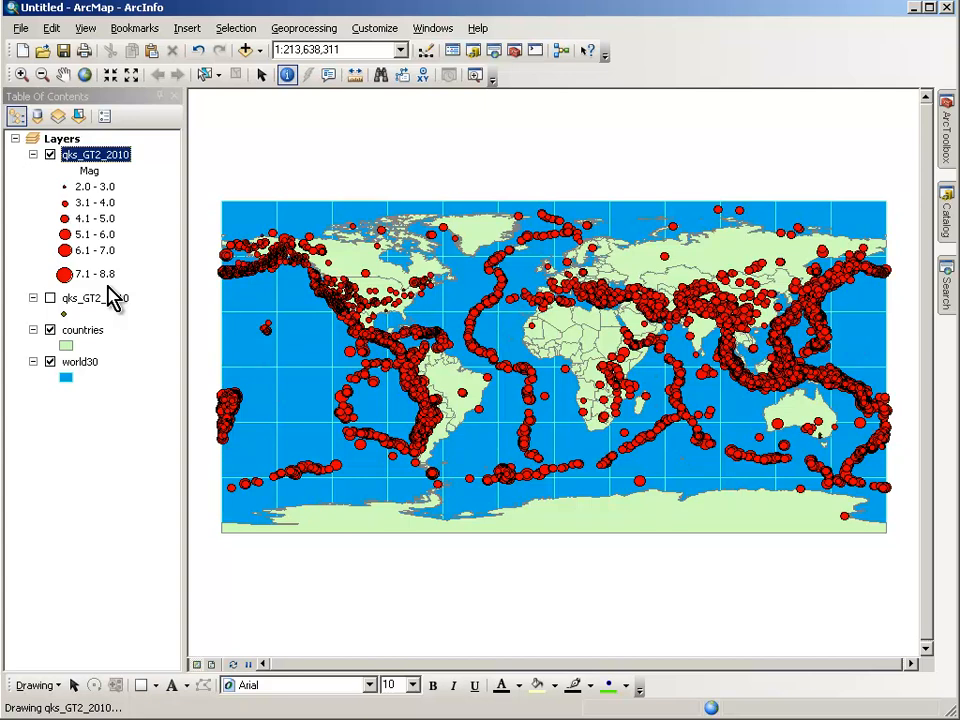
Step: Zoom in to North America and further to the western United States to examine the earthquake magnitude symbols
left_click(20, 75)
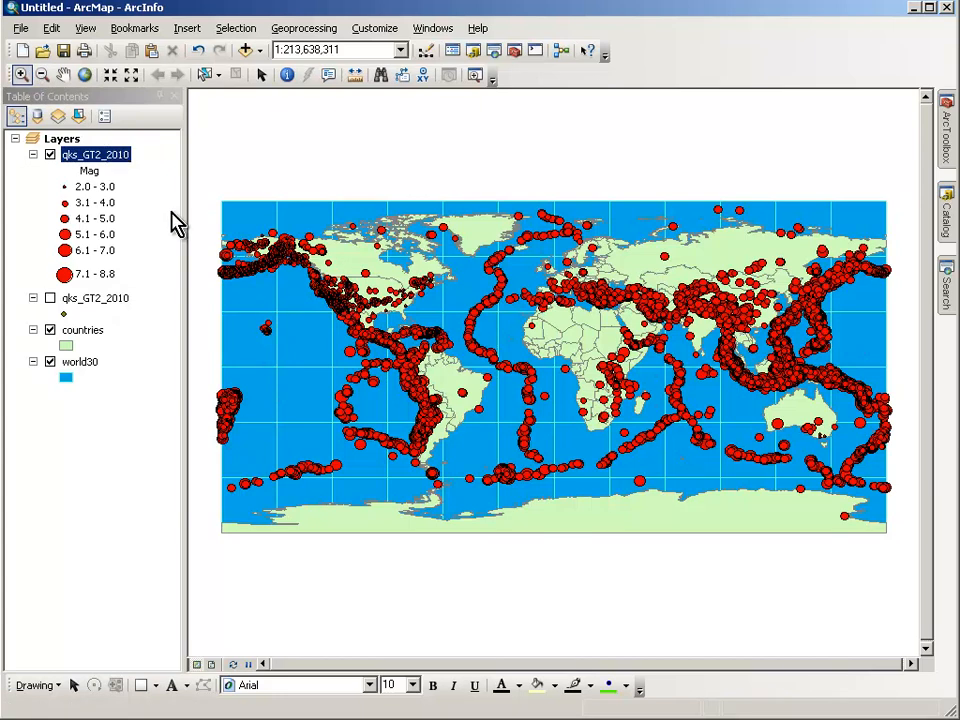
mouse_move(228, 238)
left_mouse_down()
mouse_move(408, 370)
mouse_move(416, 347)
mouse_move(431, 365)
mouse_move(430, 352)
left_mouse_up()
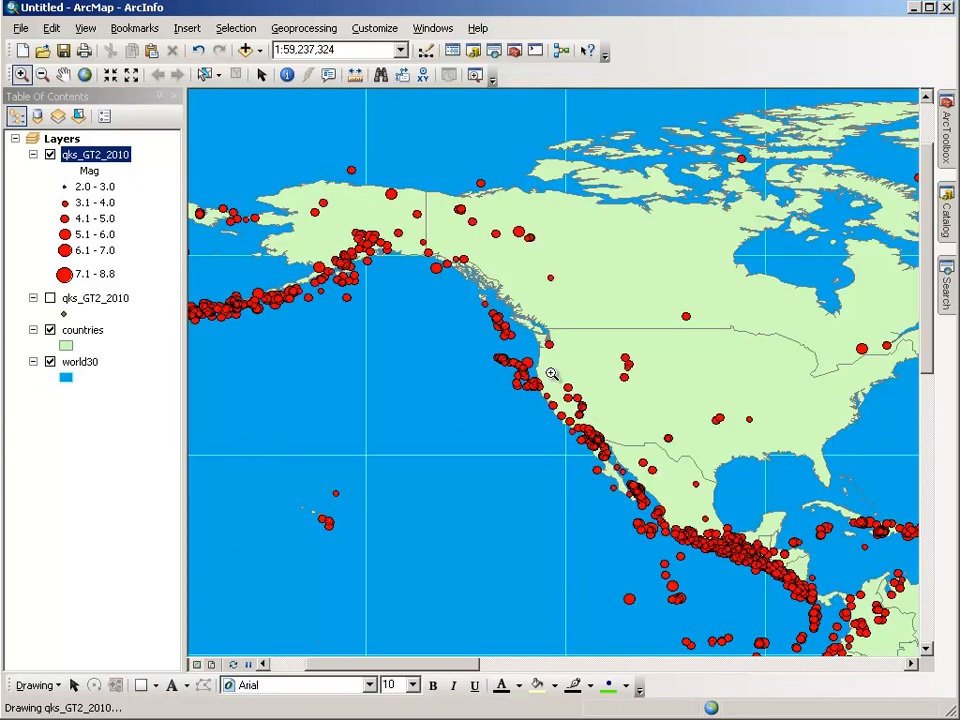
left_click_drag(497, 339, 739, 495)
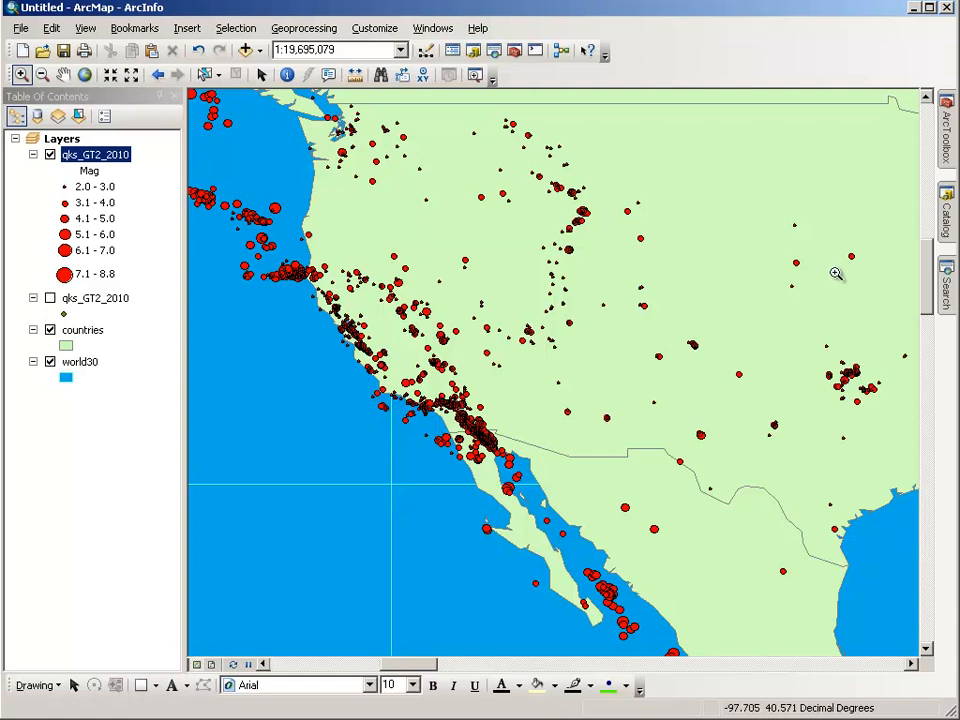
Step: Add qks_GT2_2010_depth.lyr to the map, turn off the magnitude layer, and collapse the legends of both hidden earthquake layers
left_click(943, 205)
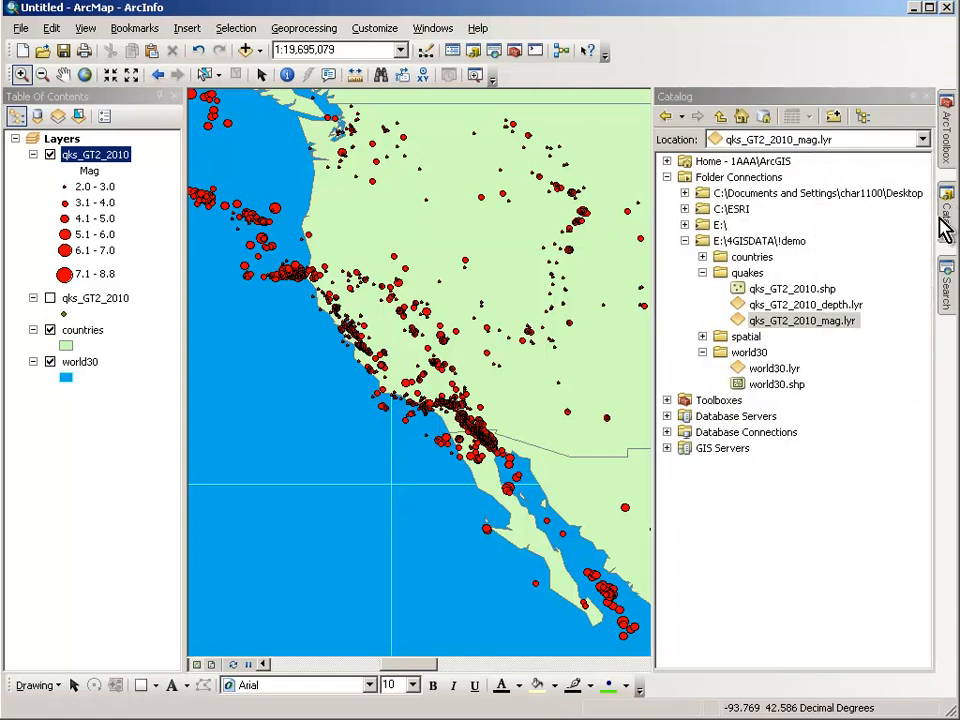
left_click_drag(826, 305, 386, 246)
left_click(49, 283)
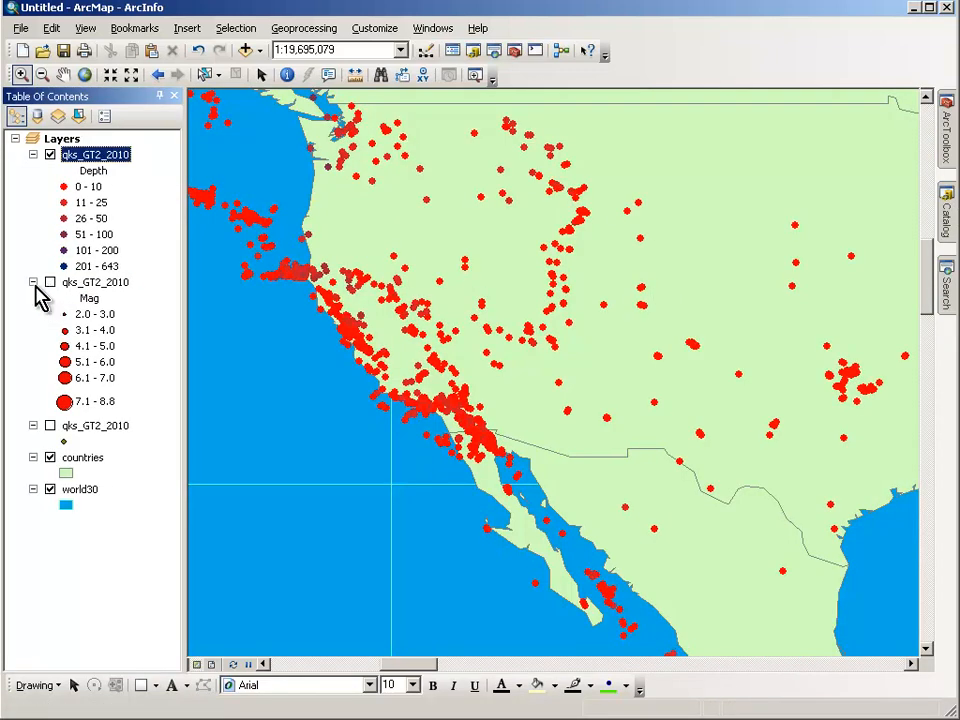
left_click(33, 283)
left_click(33, 298)
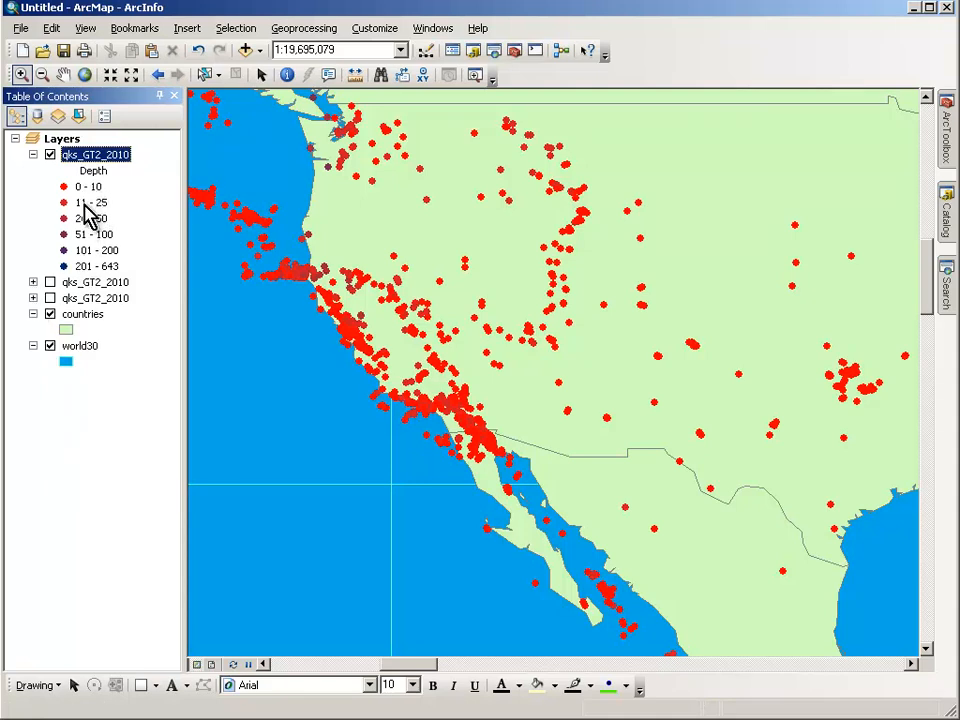
Step: Examine earthquake depths at full extent, around Central and South America, and along the western Pacific and East Asia
left_click(86, 77)
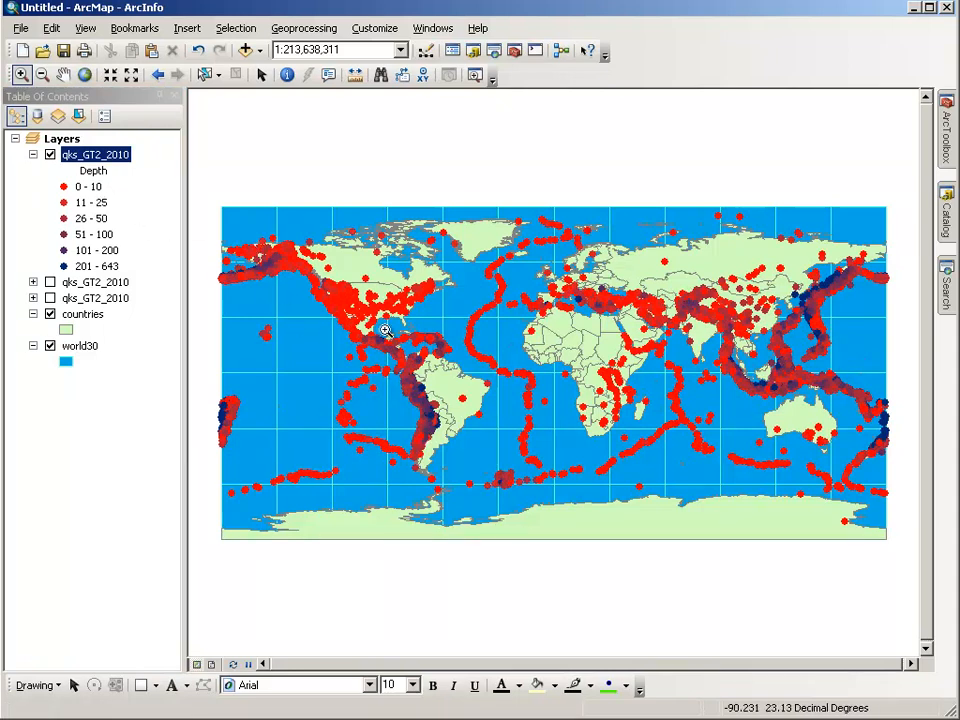
left_click(482, 470)
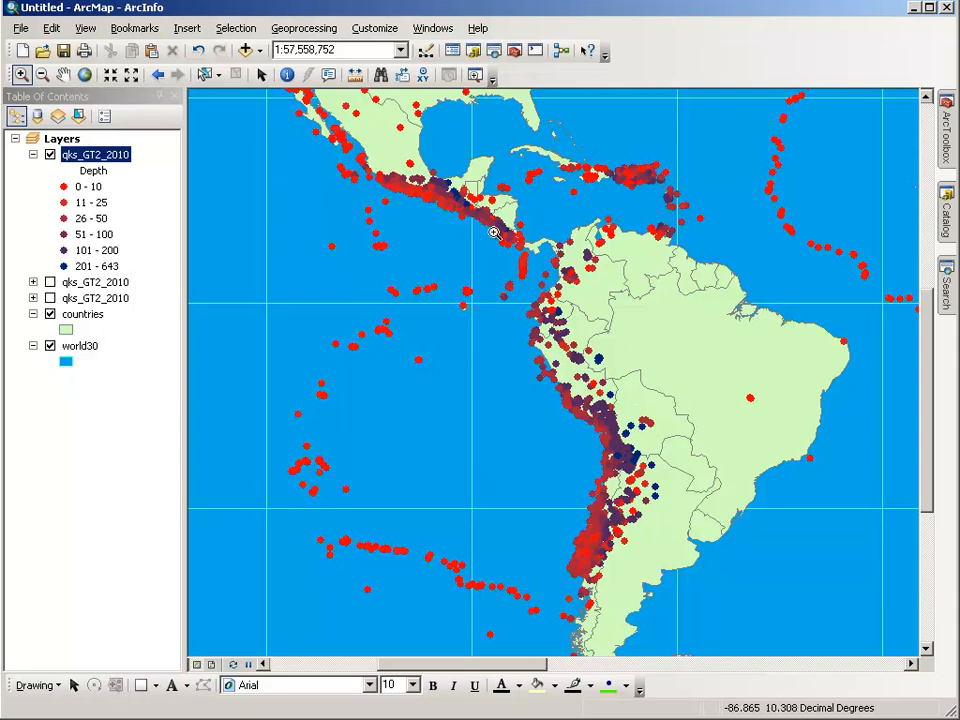
left_click(84, 75)
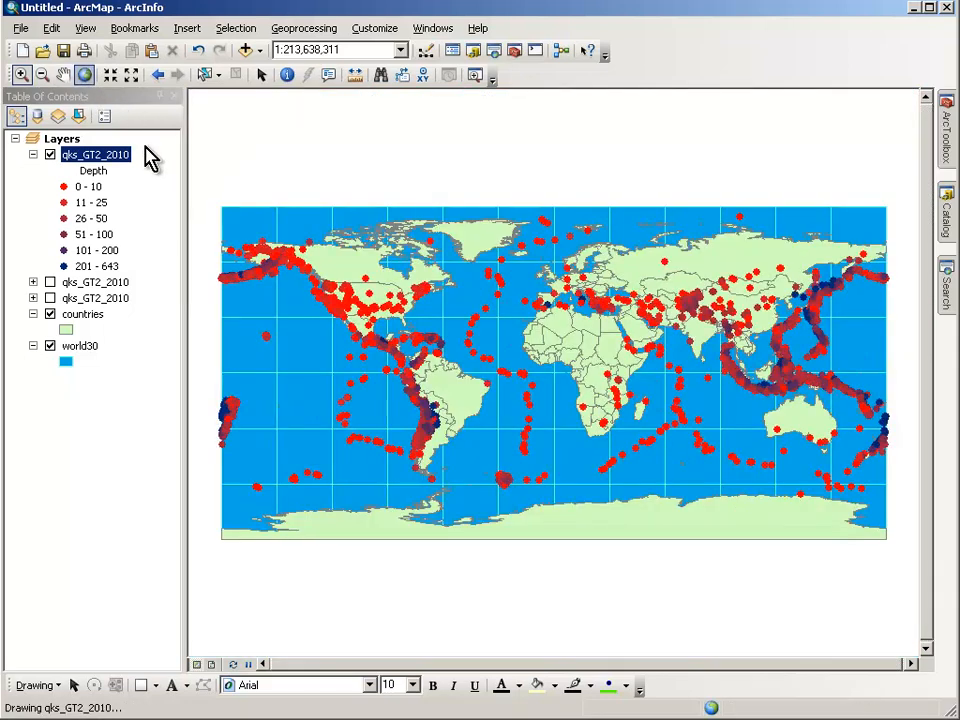
left_click_drag(715, 247, 872, 402)
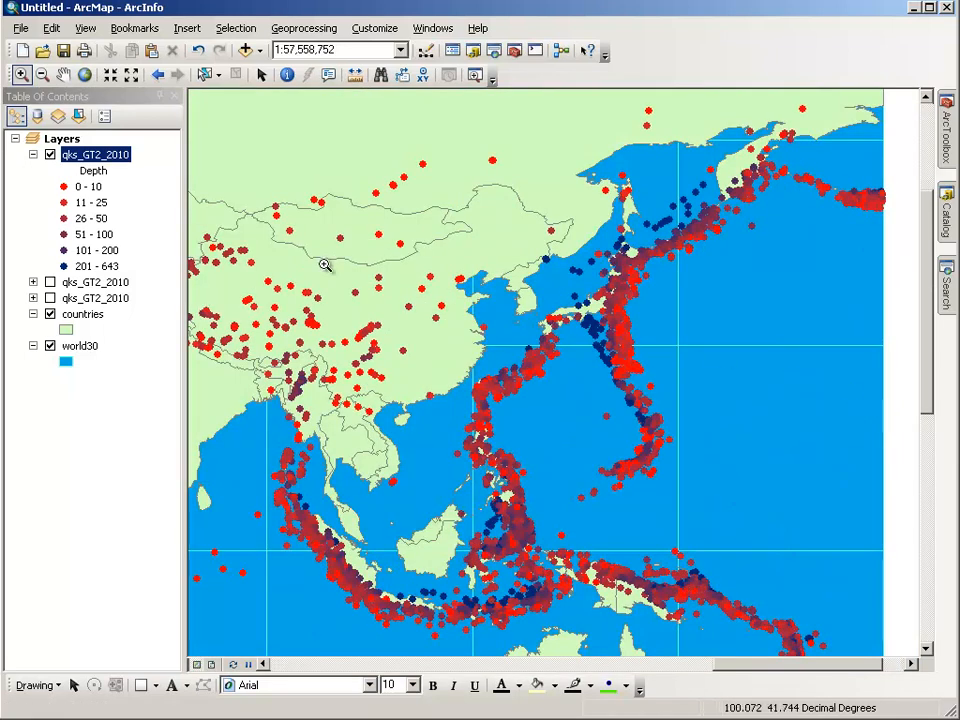
Step: Move the depth layer directly above countries and change the countries symbol to Hollow
left_click_drag(100, 157, 105, 315)
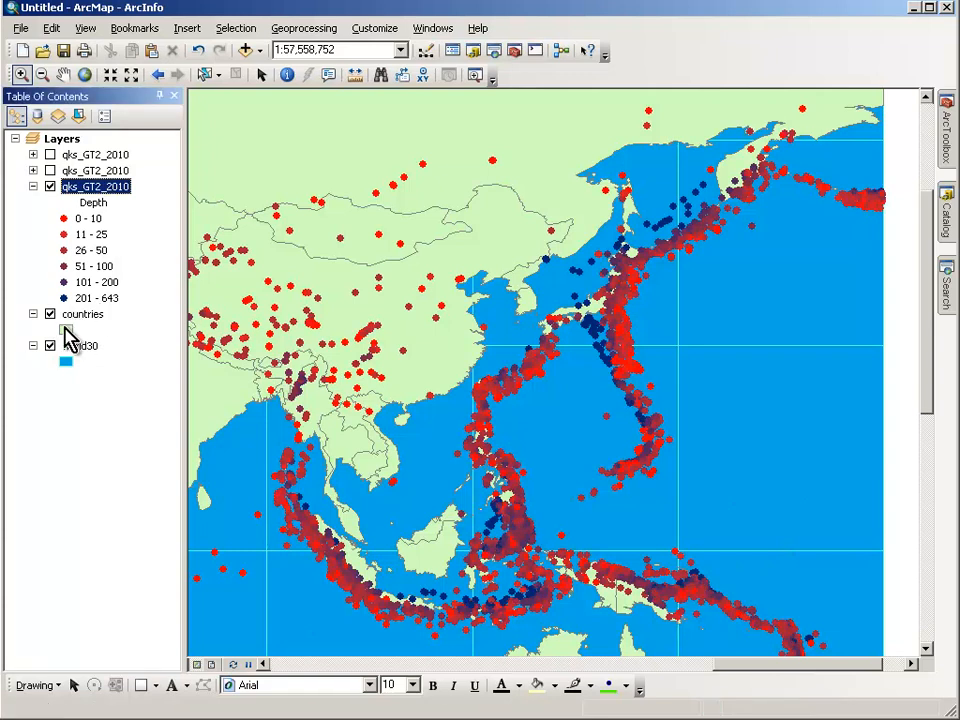
left_click(65, 331)
left_click(520, 218)
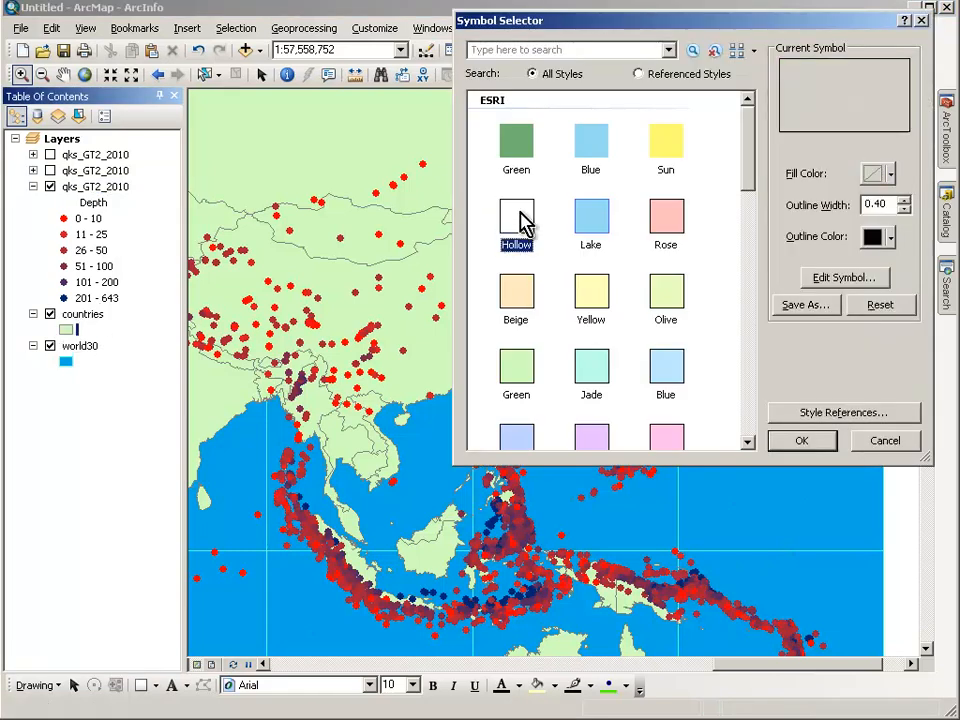
left_click(801, 441)
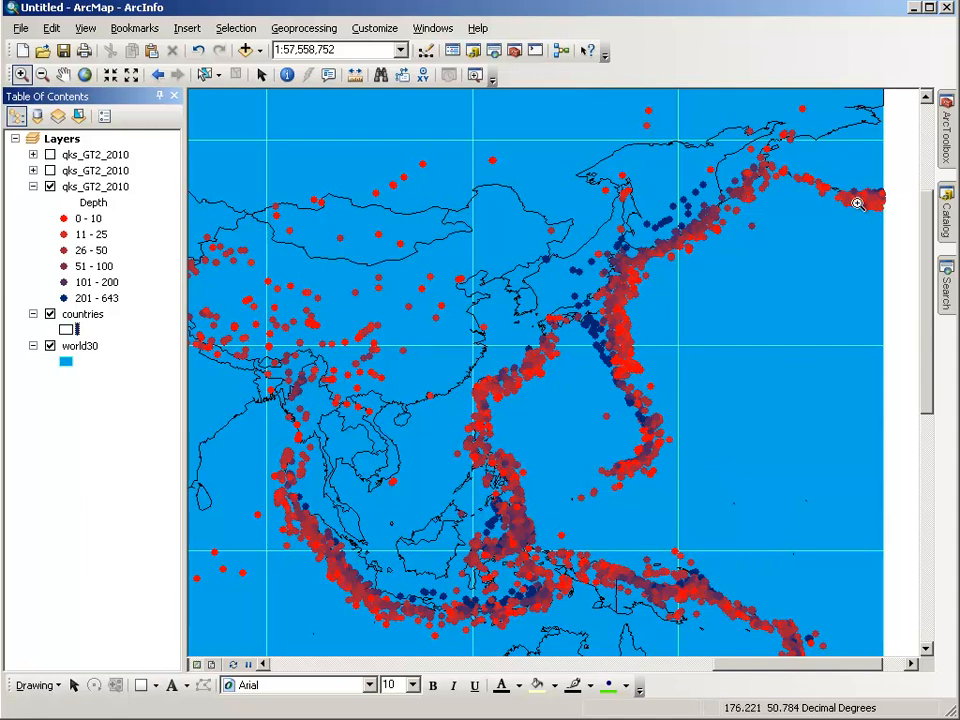
Step: Switch to the ArcScene window, close its table of contents, and orbit the 3D scene to examine earthquake depths beneath the country outlines
left_click(913, 8)
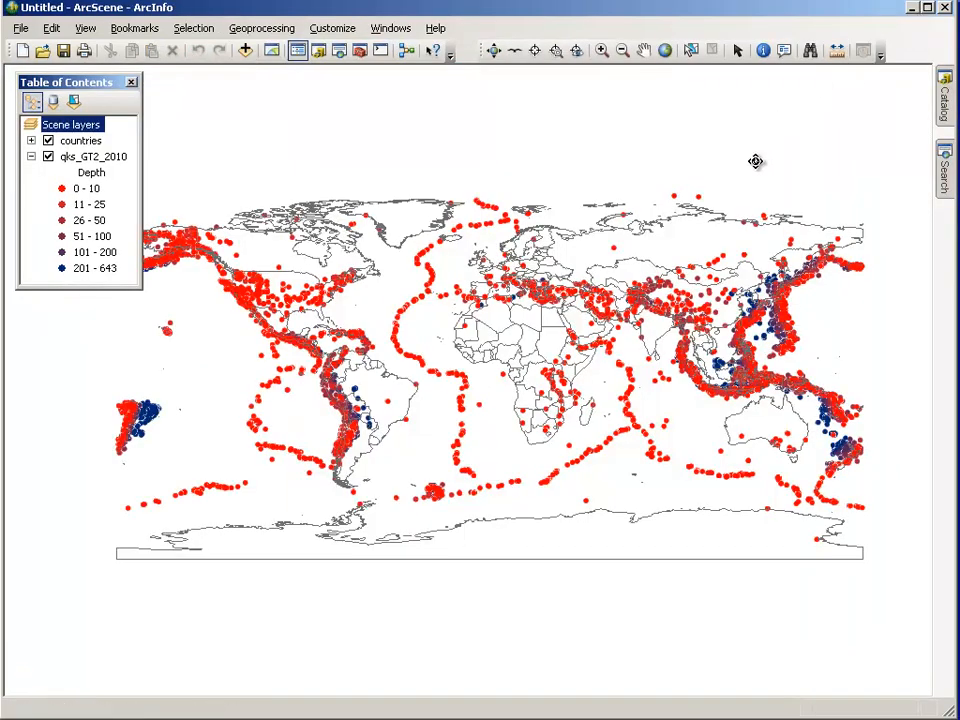
left_click(131, 83)
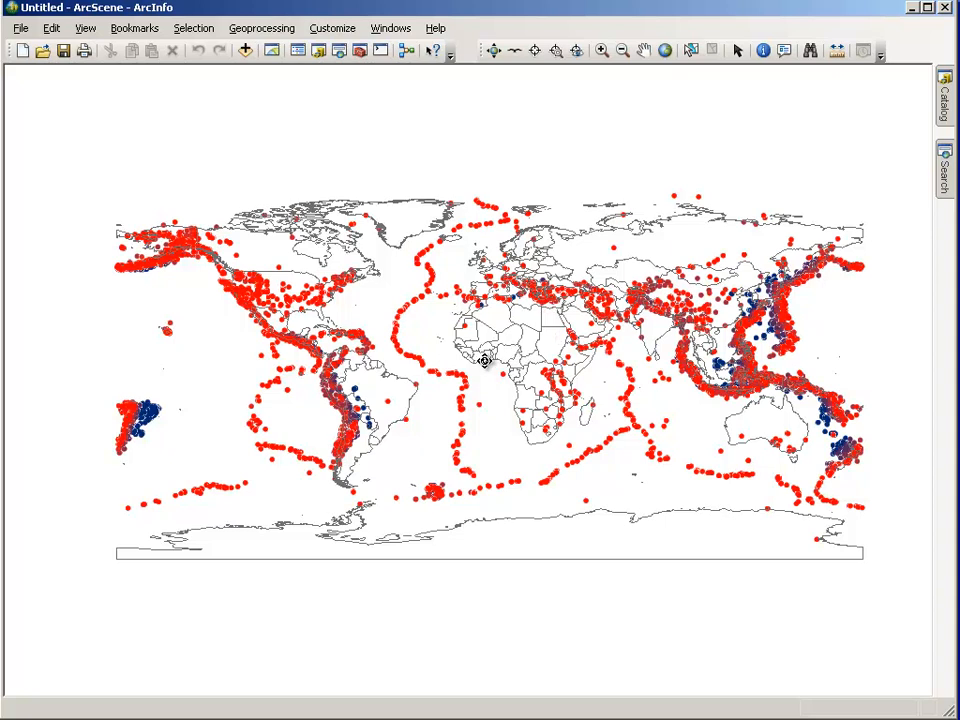
left_click_drag(370, 484, 357, 266)
left_click_drag(253, 409, 274, 379)
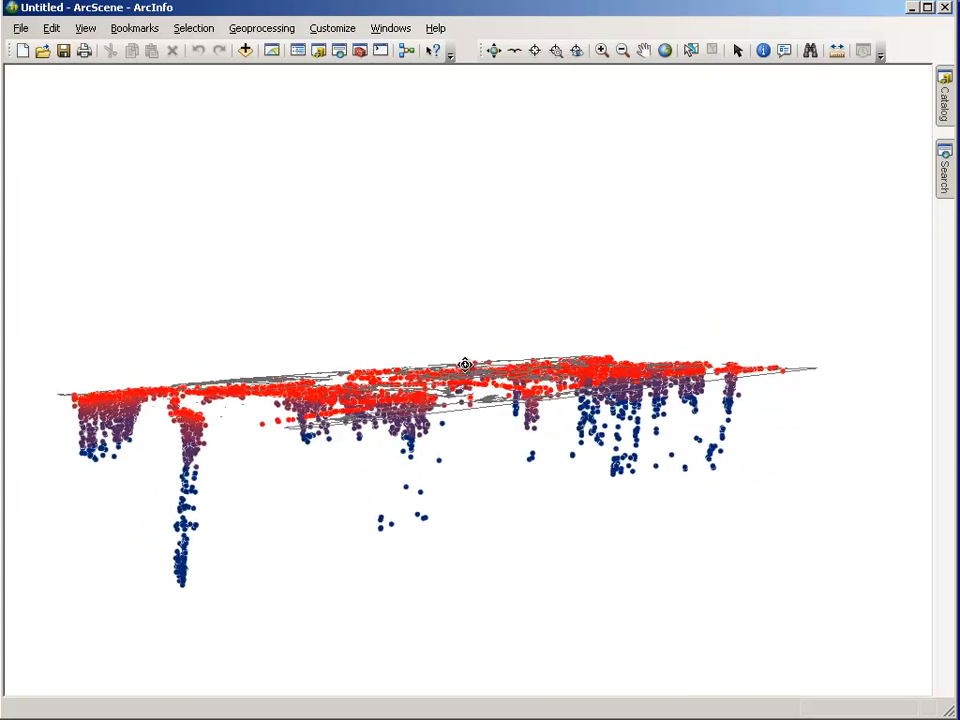
left_click_drag(517, 365, 548, 365)
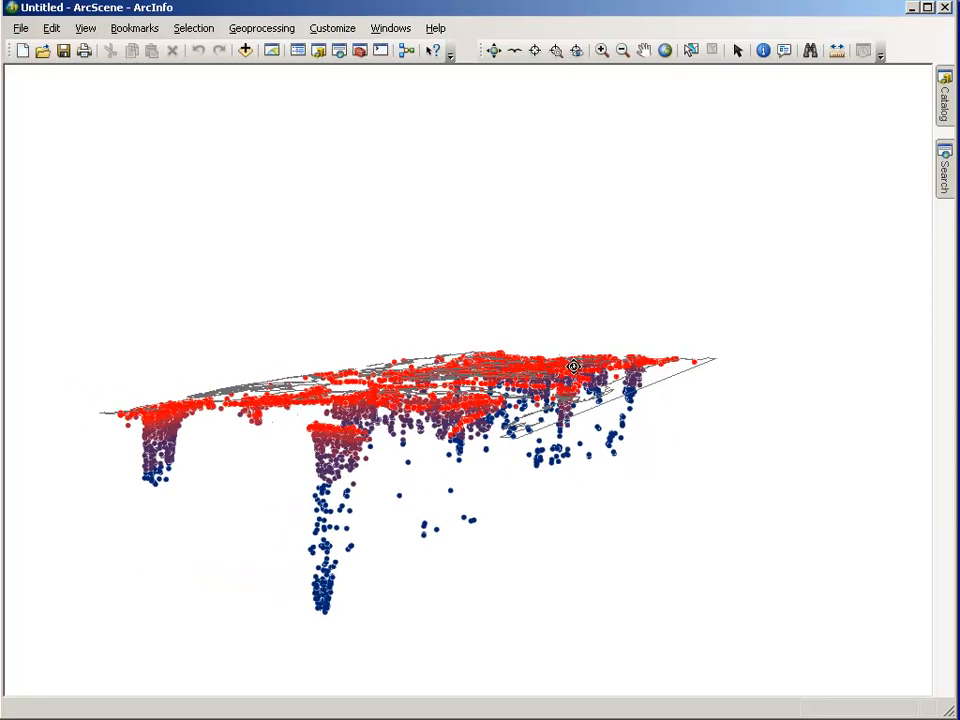
left_click_drag(629, 369, 652, 369)
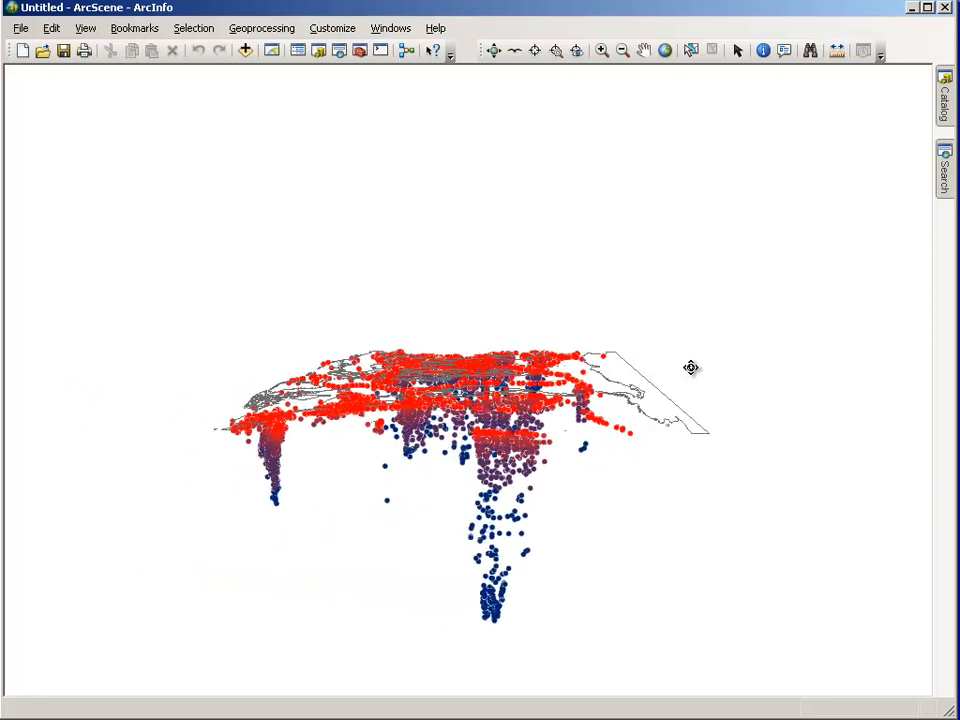
mouse_move(766, 369)
left_mouse_down()
mouse_move(777, 369)
mouse_move(750, 368)
left_mouse_up()
left_click_drag(512, 361, 395, 358)
left_click_drag(348, 383, 383, 376)
scroll(361, 457, "down", 2)
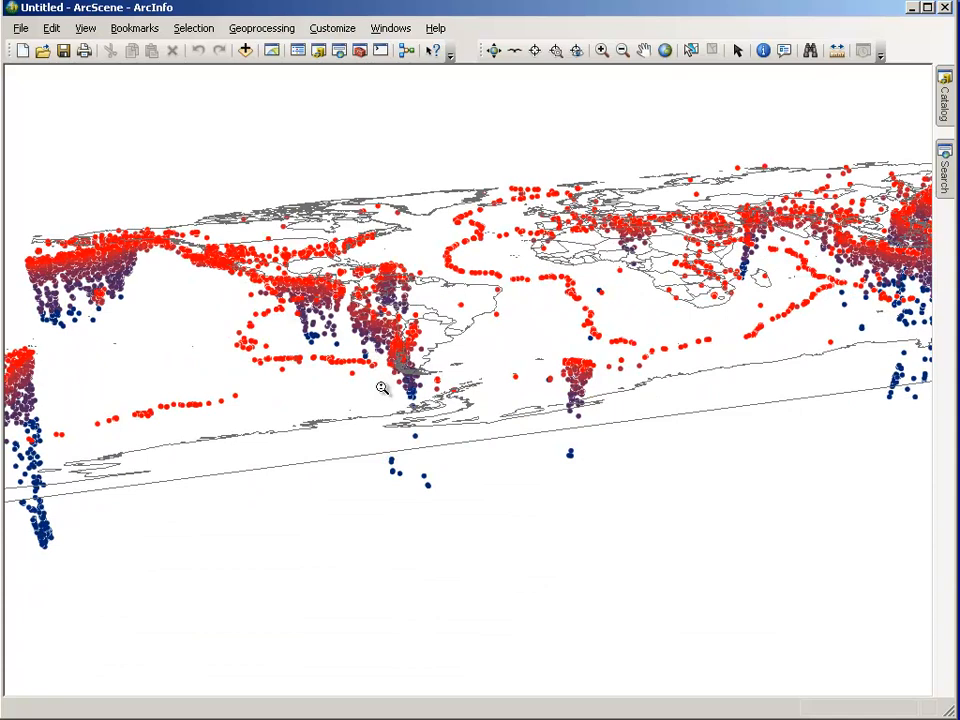
Step: Examine the 3D earthquake depths beneath Central America and the Caribbean up close from different angles
scroll(381, 387, "down", 10)
left_click_drag(229, 318, 316, 404)
left_click_drag(329, 227, 390, 302)
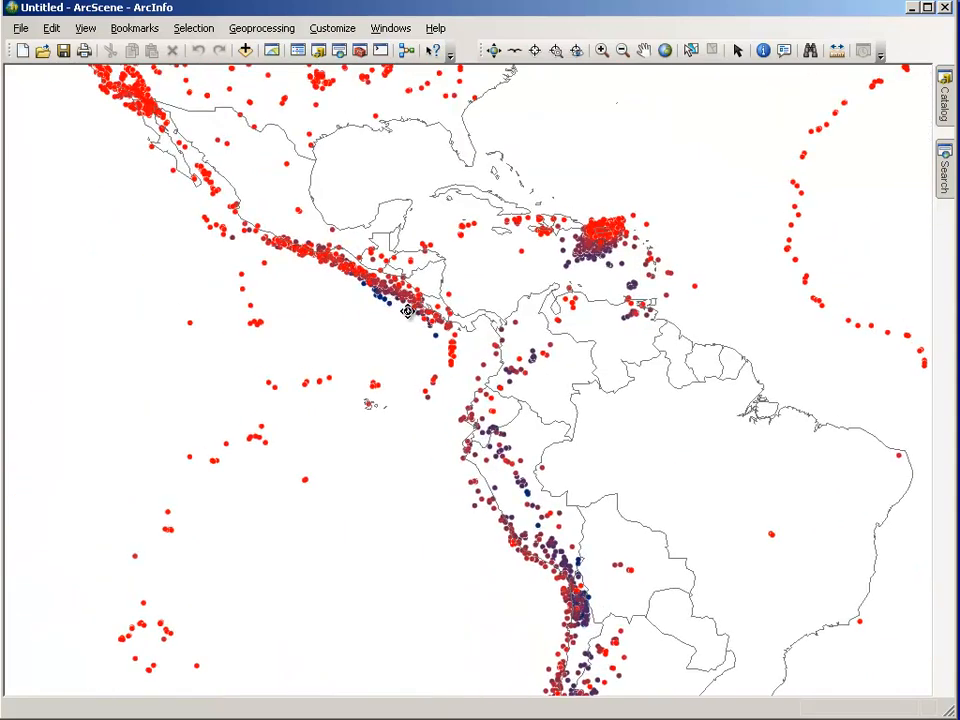
left_click_drag(501, 277, 509, 229)
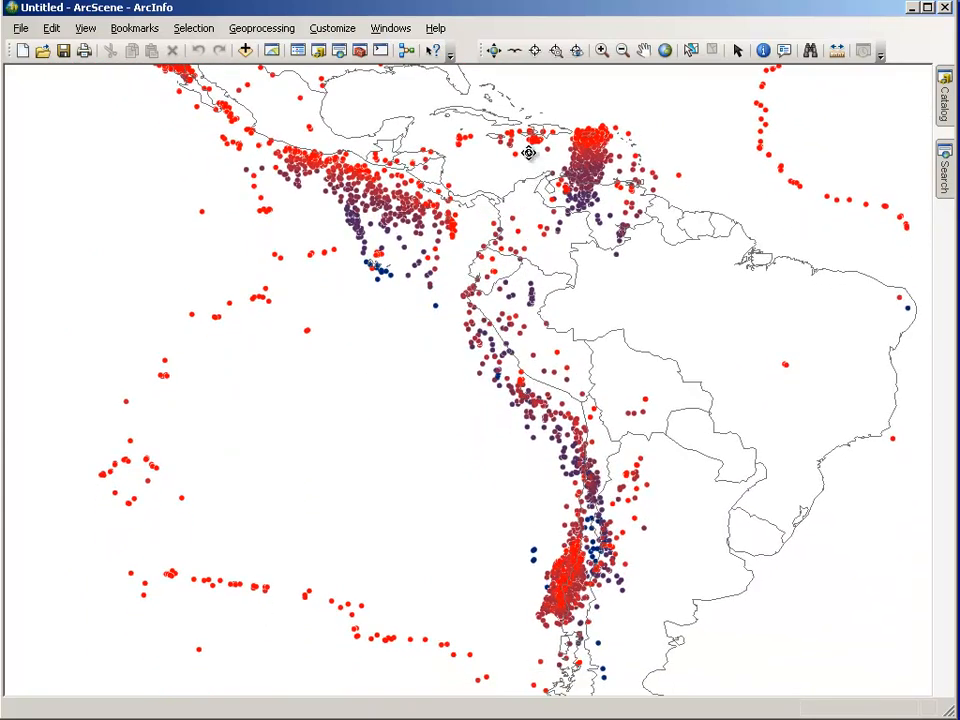
scroll(530, 156, "up", 3)
scroll(500, 127, "down", 5)
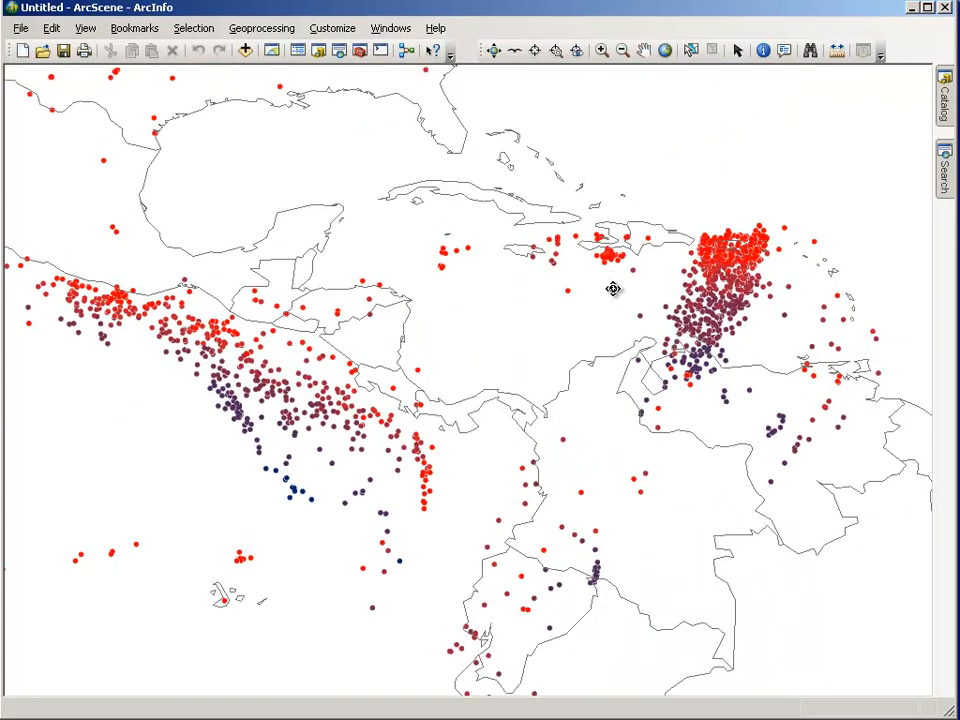
Step: Examine the 3D earthquake depths along South America's western coast, then return to the full extent and orbit the whole world
left_click_drag(613, 286, 484, 332)
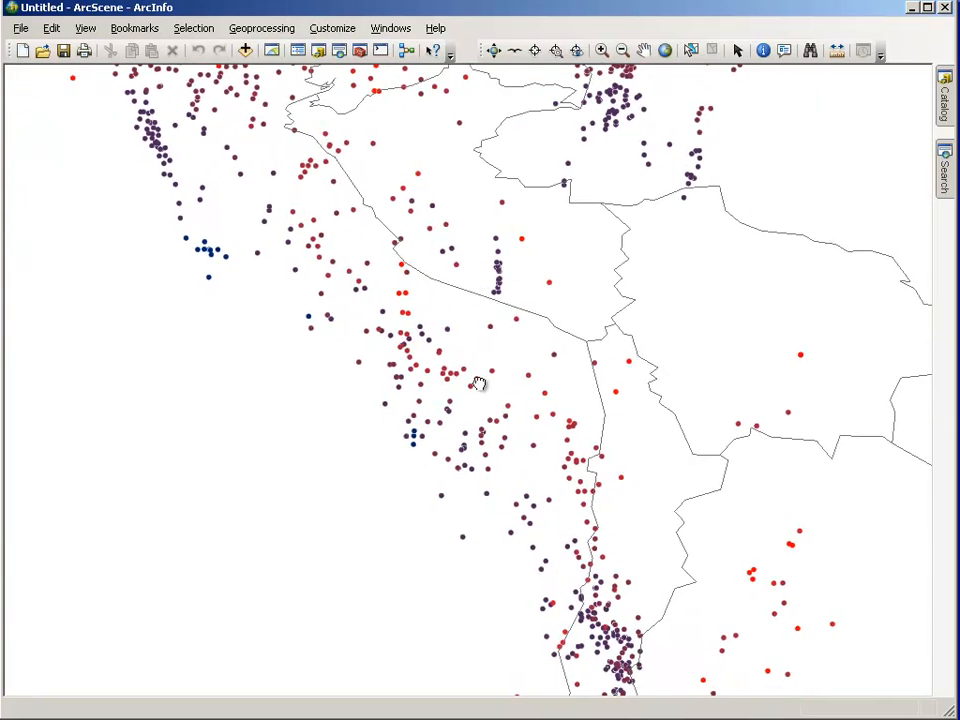
left_click_drag(506, 534, 553, 431)
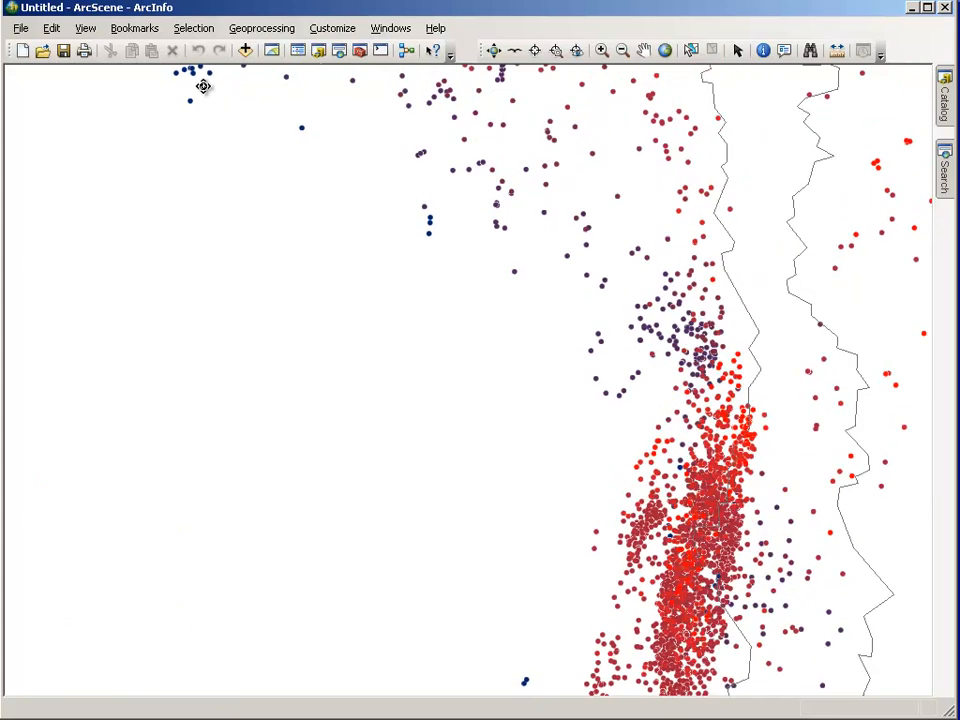
left_click(663, 50)
left_click_drag(554, 346, 323, 527)
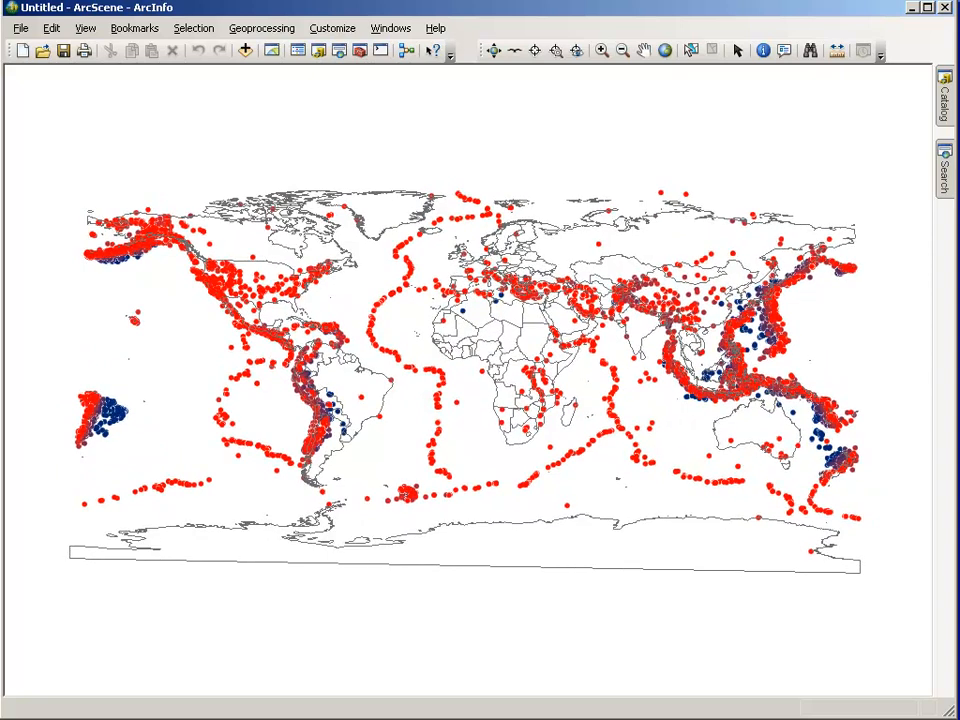